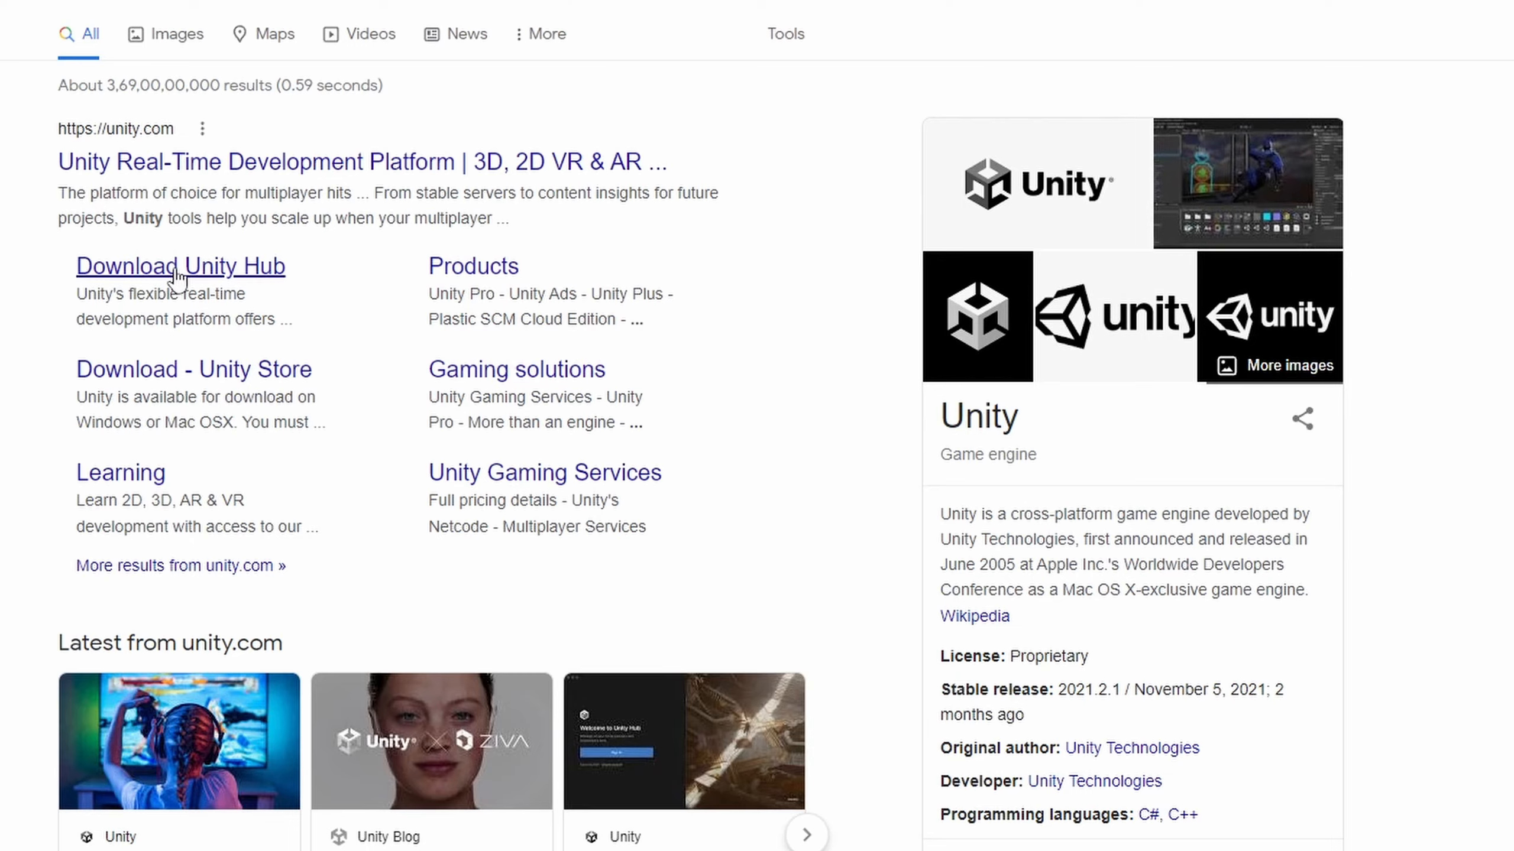
Step: Download Unity Hub for Windows, accept its license agreement and install it in C:\Program Files\Unity Hub
left_click(176, 269)
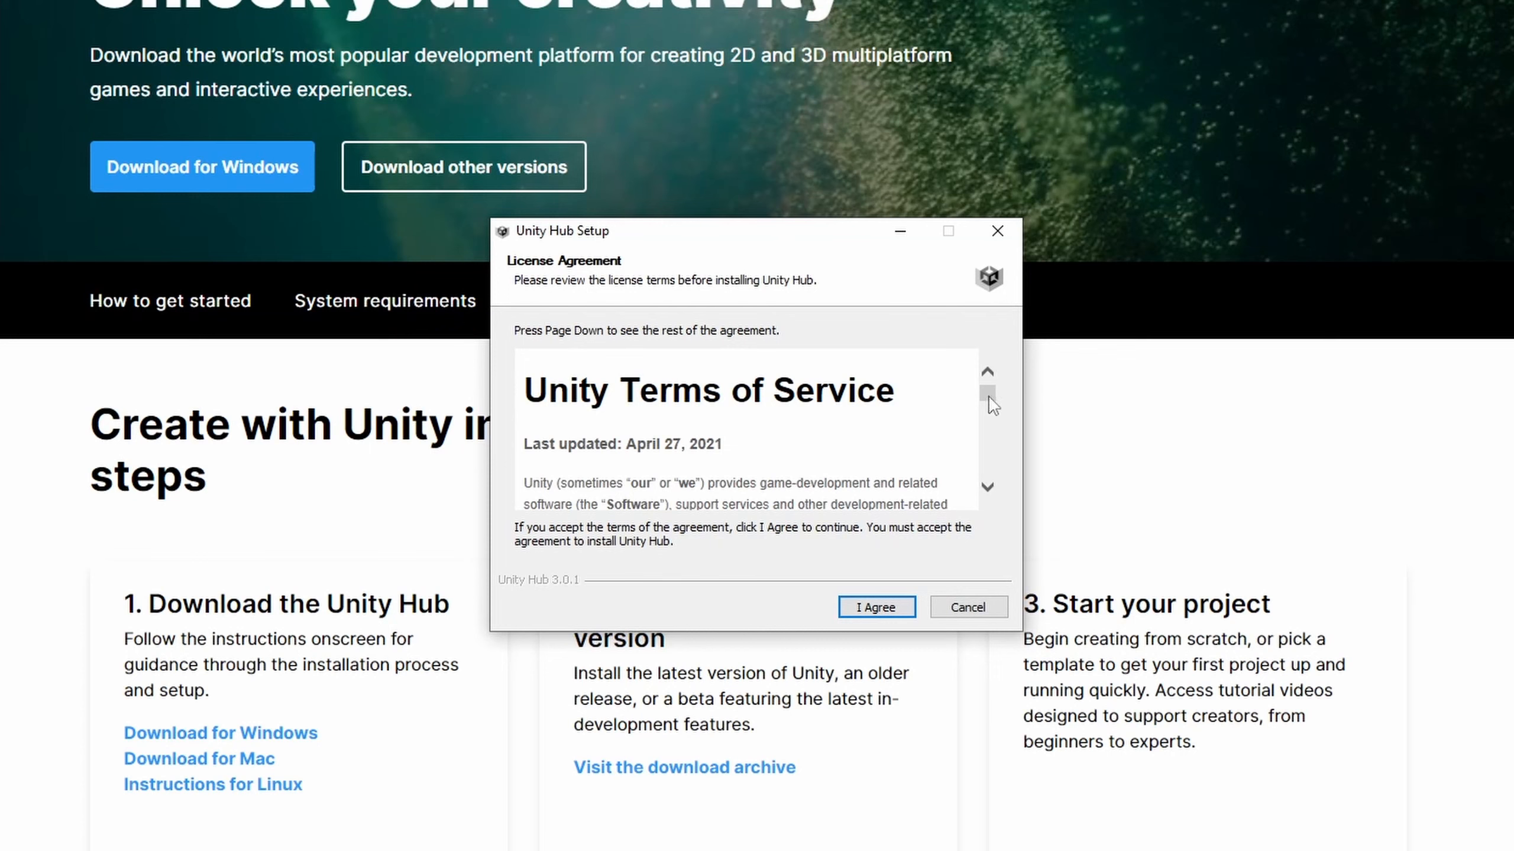
left_click_drag(989, 398, 988, 382)
left_click(876, 607)
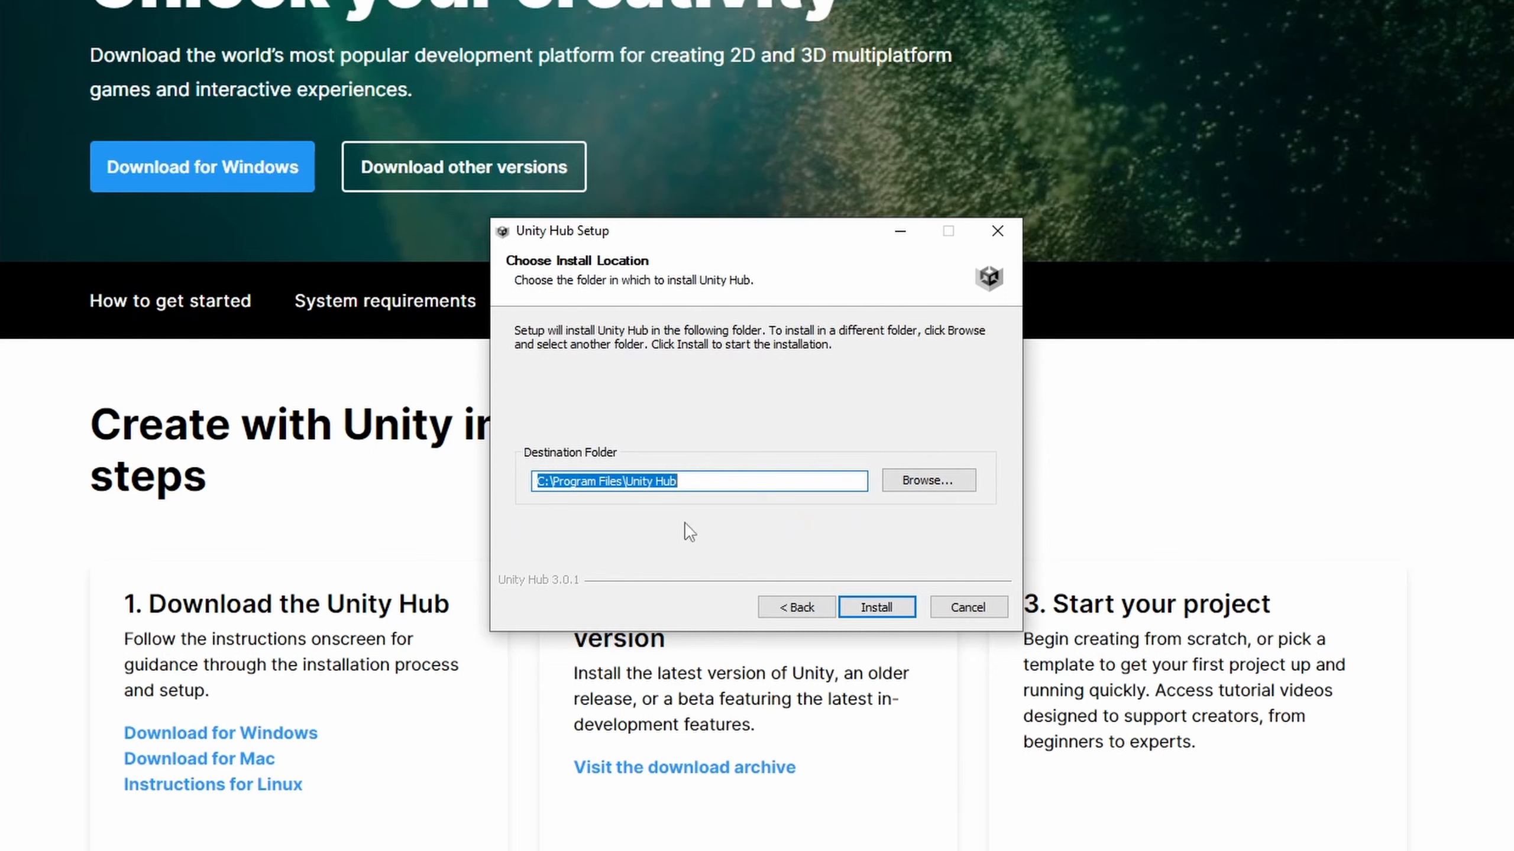
left_click(849, 614)
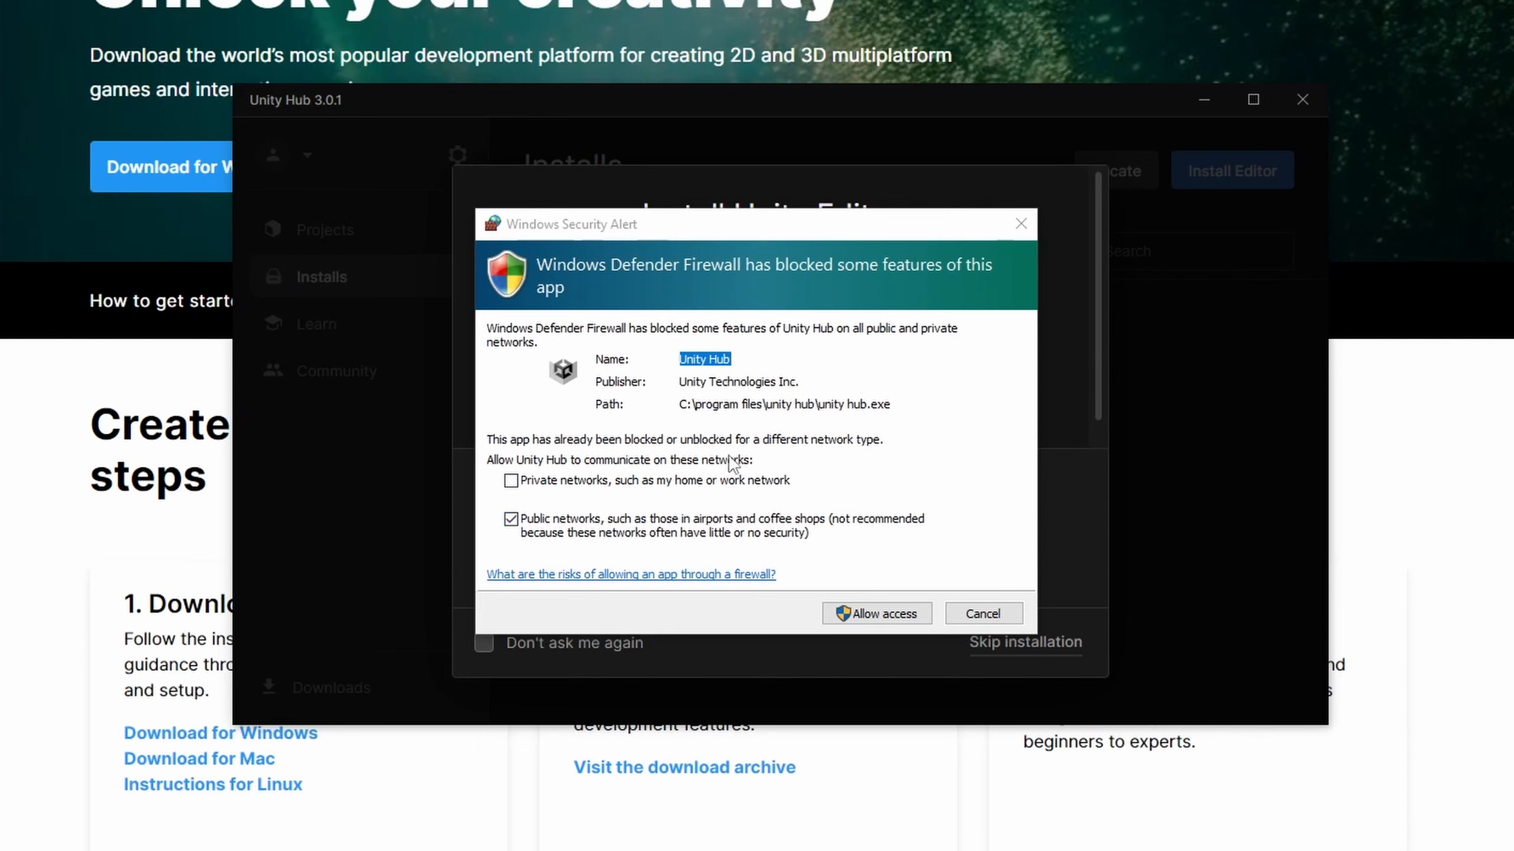
Step: Choose the firewall networks Unity Hub may communicate on, and start installing Unity Editor 2020.3.26f1 LTS in the default location
left_click(511, 481)
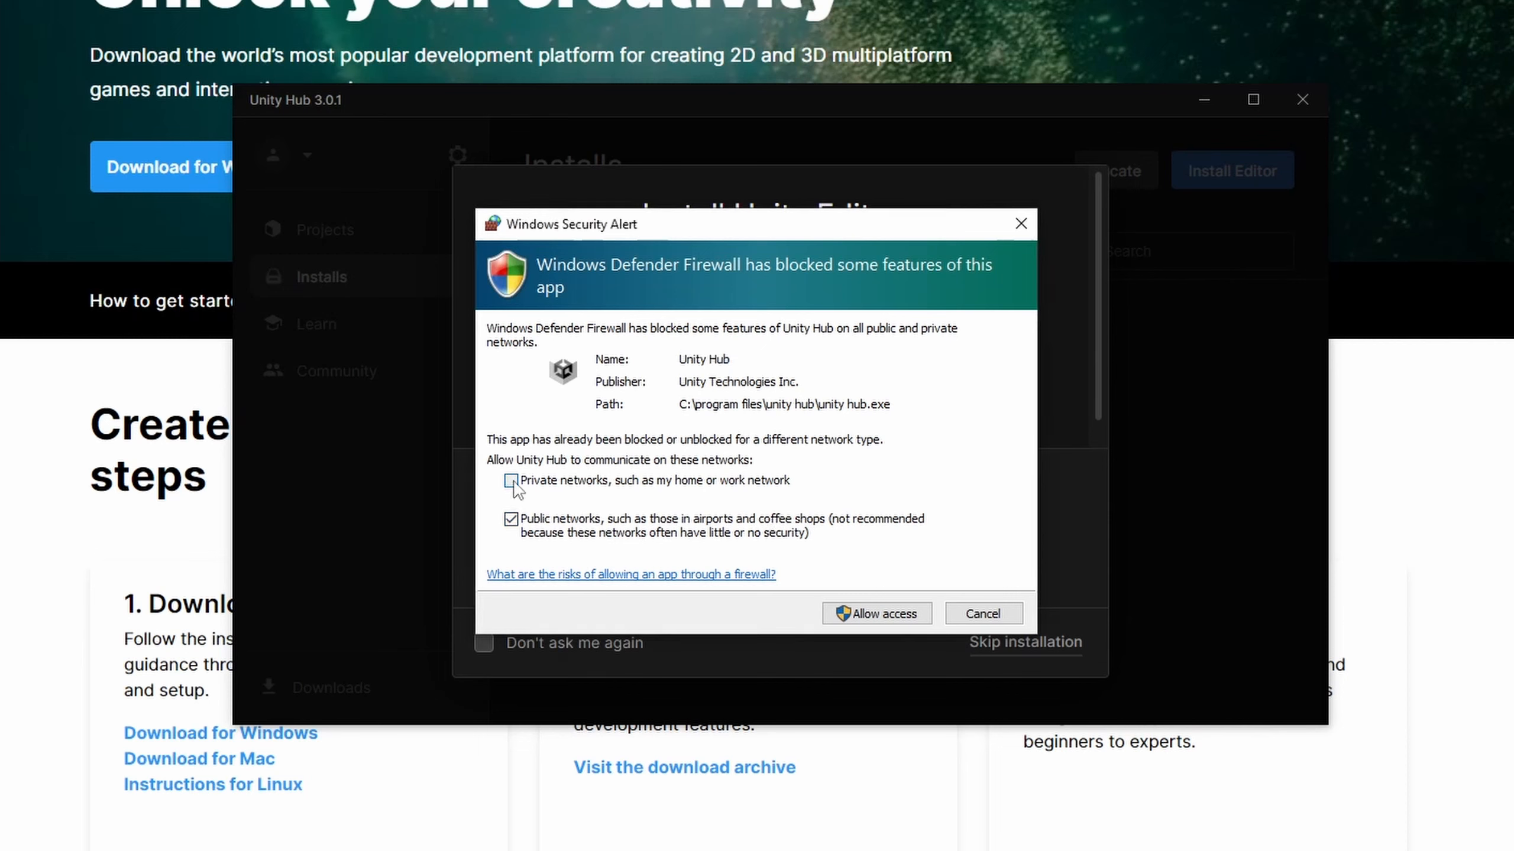
left_click(511, 519)
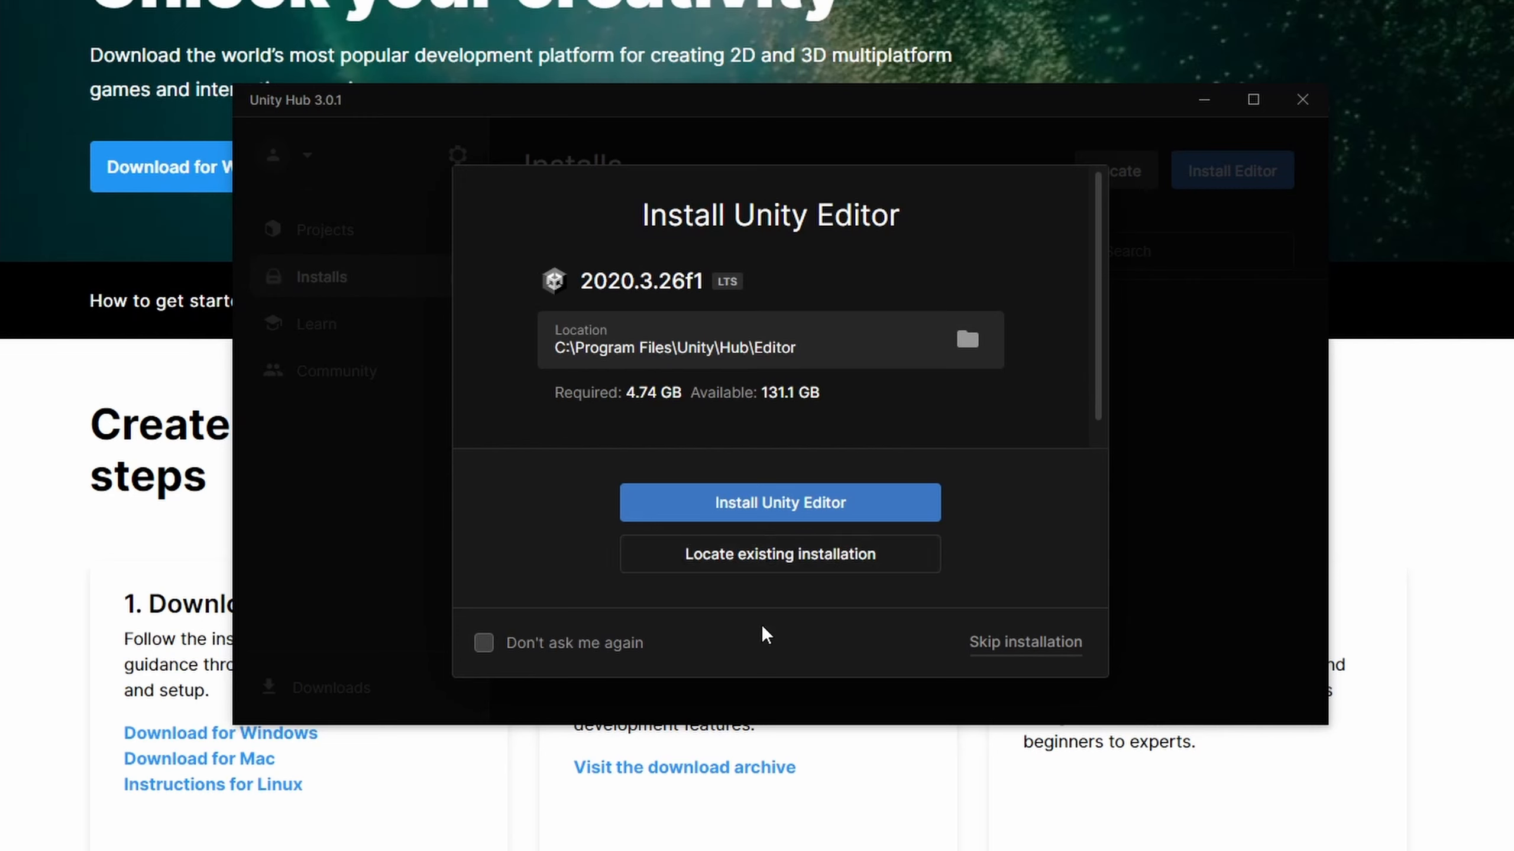
left_click(751, 506)
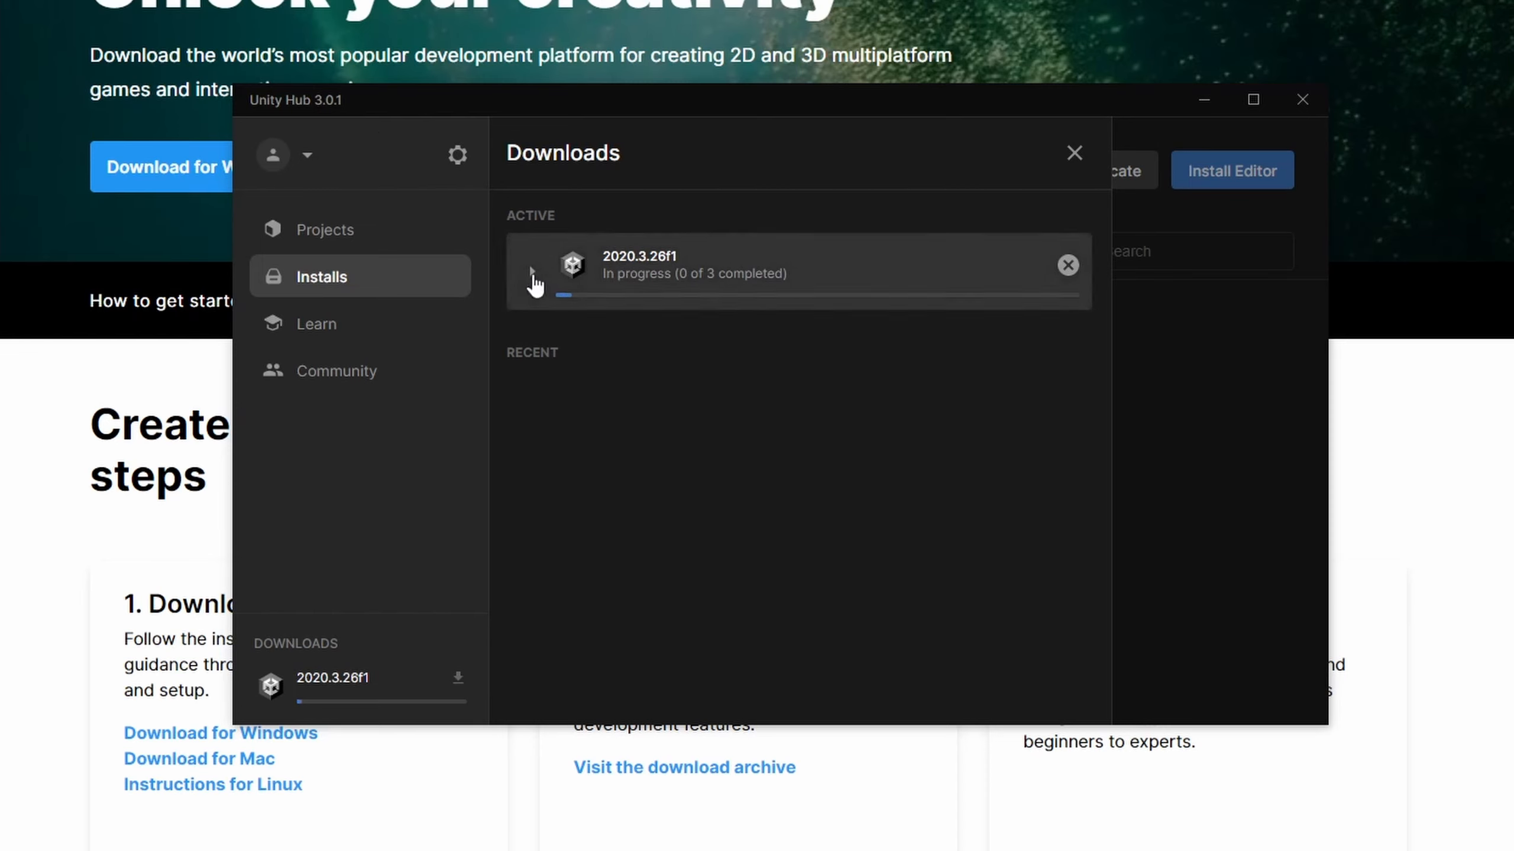
Step: Check the installation status of each component of the 2020.3.26f1 editor
left_click(531, 272)
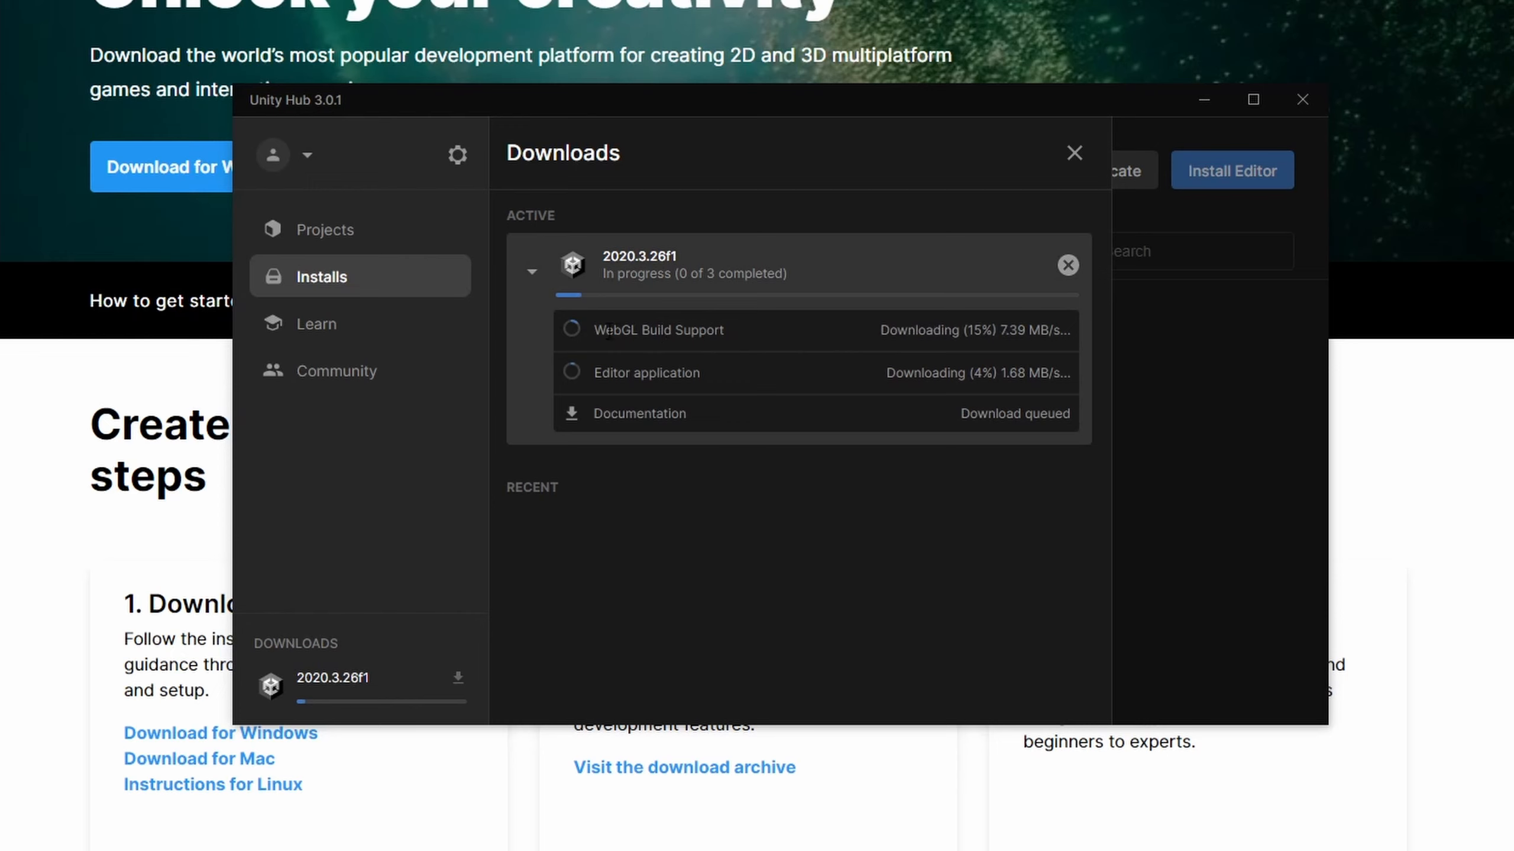
left_click_drag(594, 330, 703, 412)
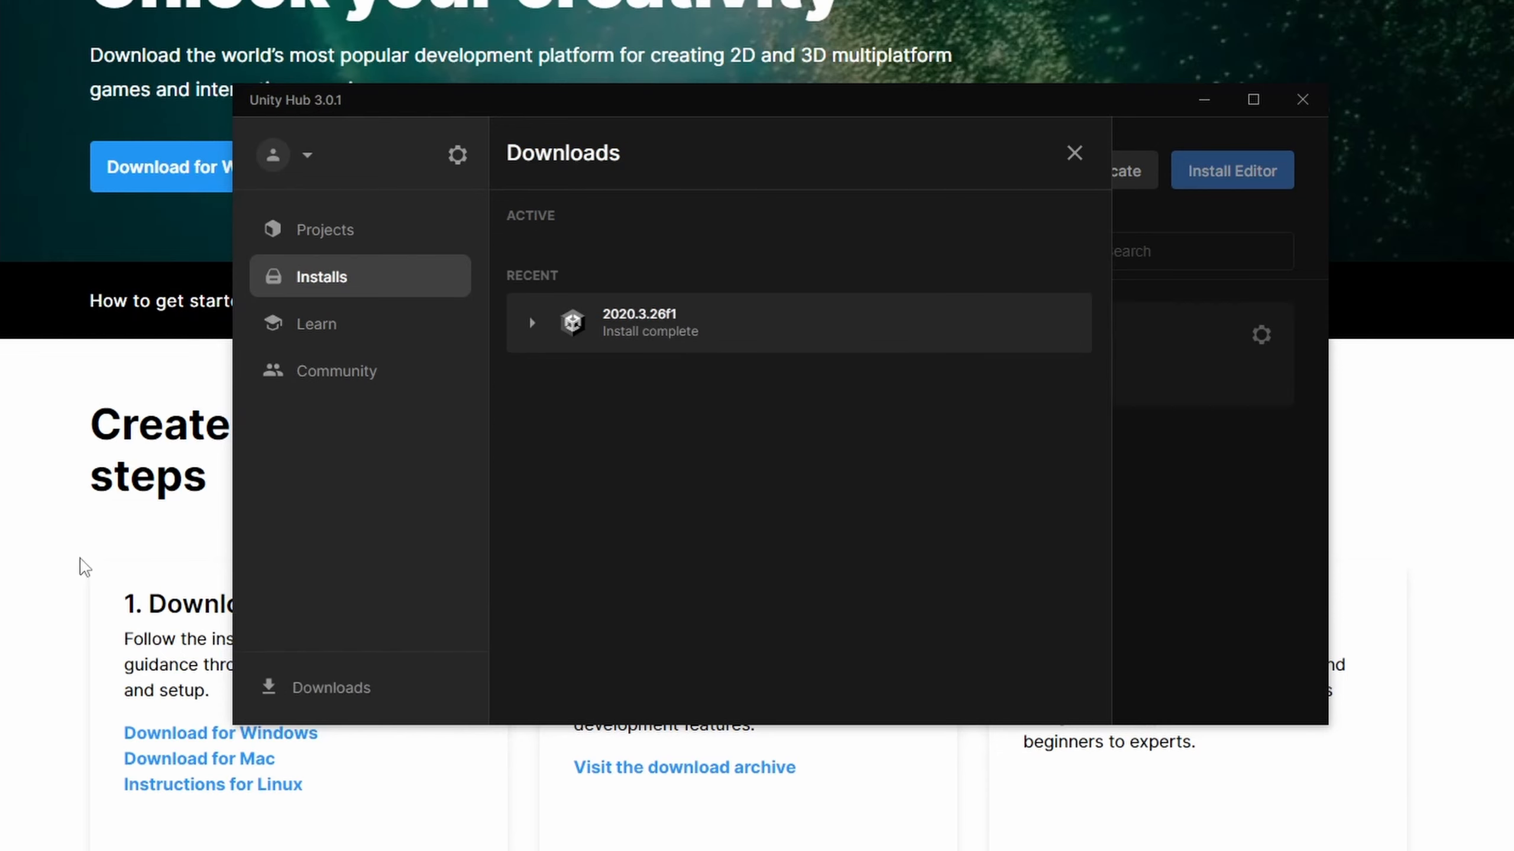
left_click(532, 324)
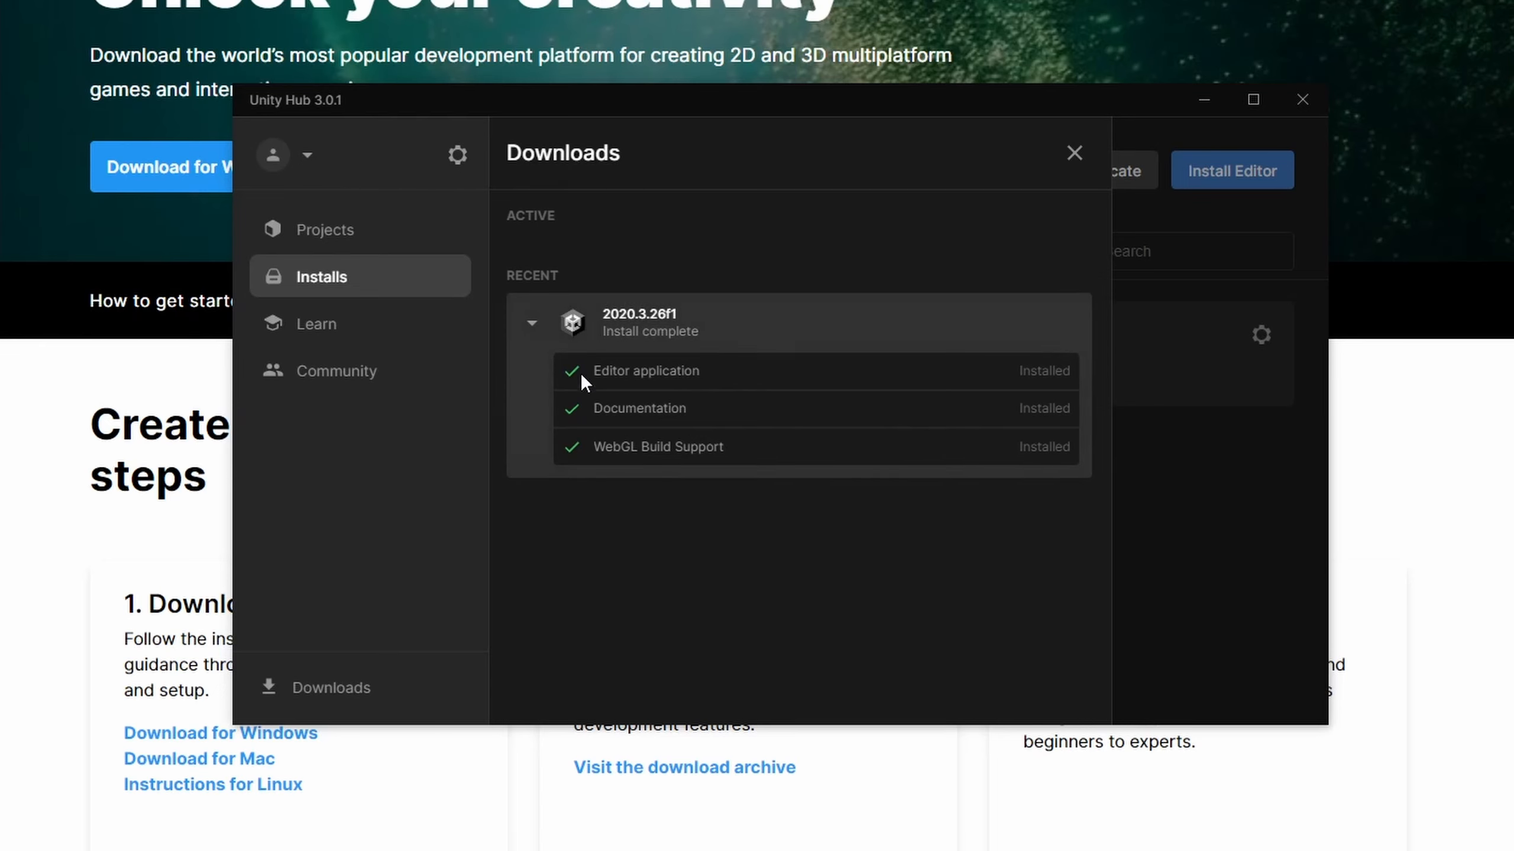
left_click(532, 324)
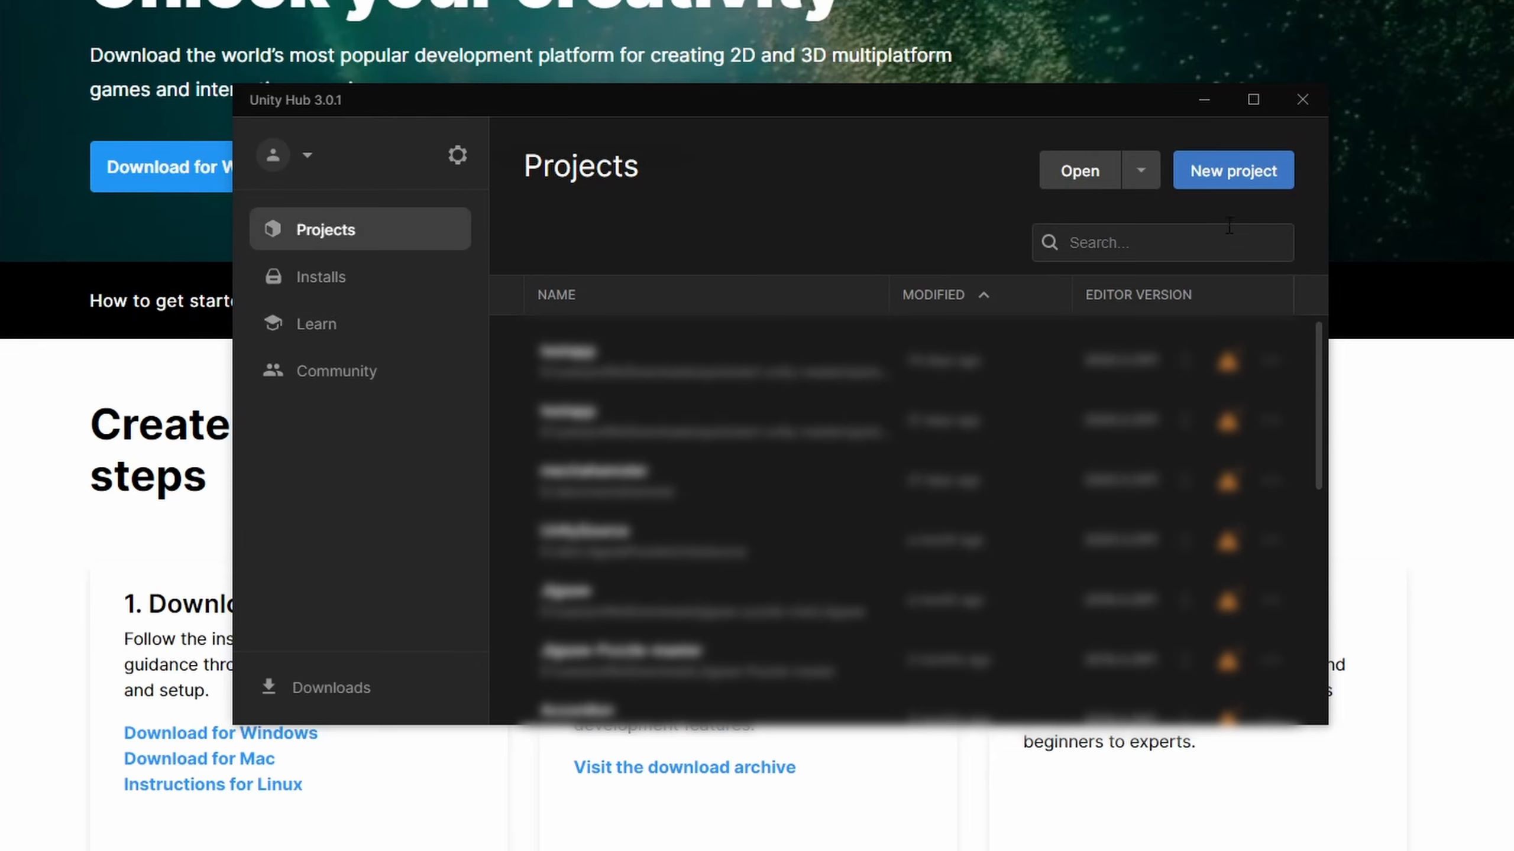
scroll(745, 432, "down", 5)
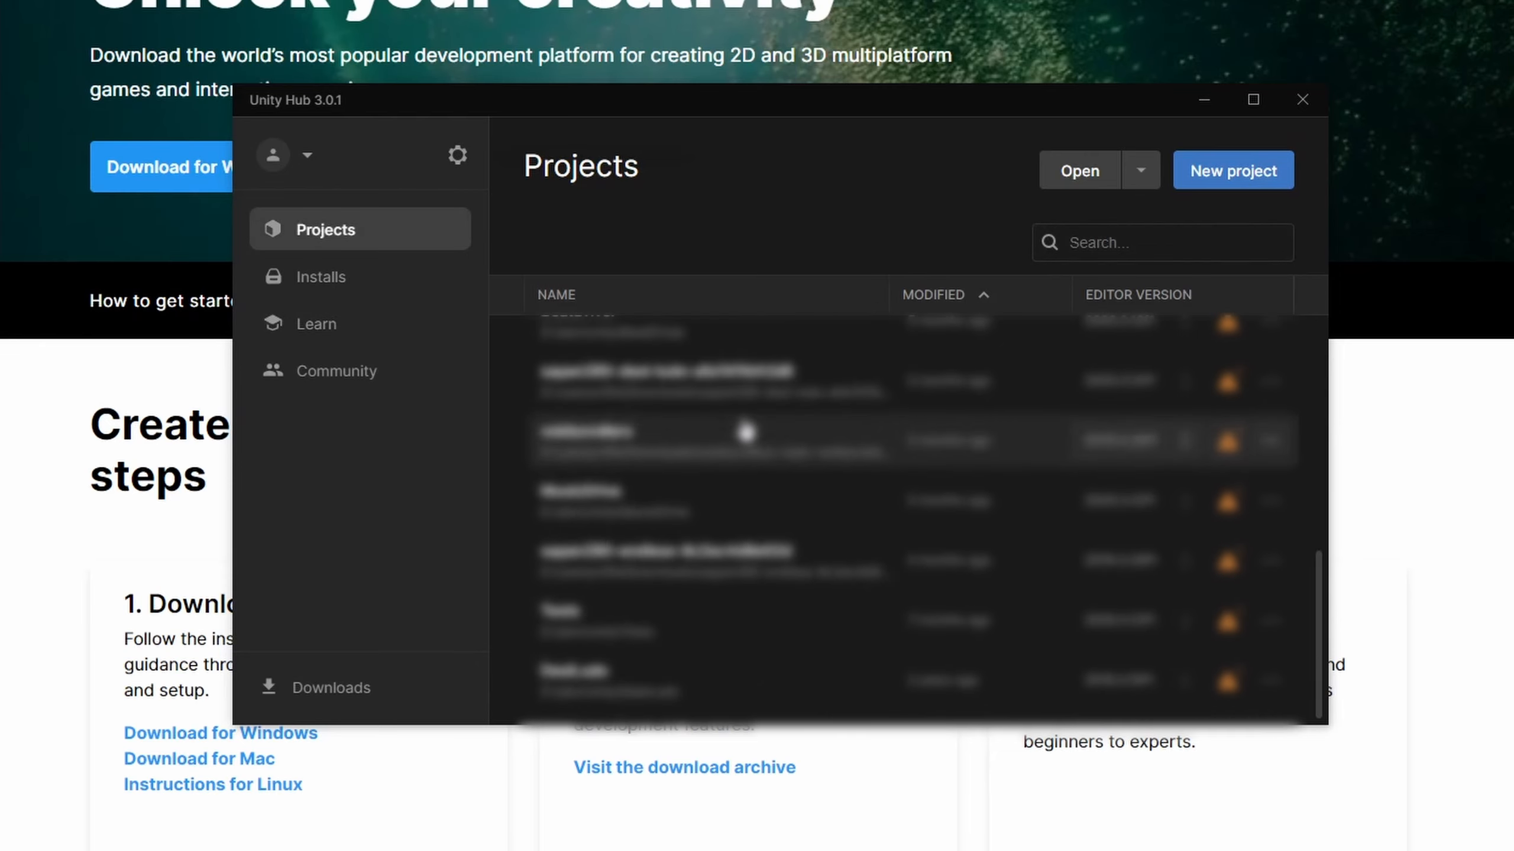
scroll(736, 419, "up", 10)
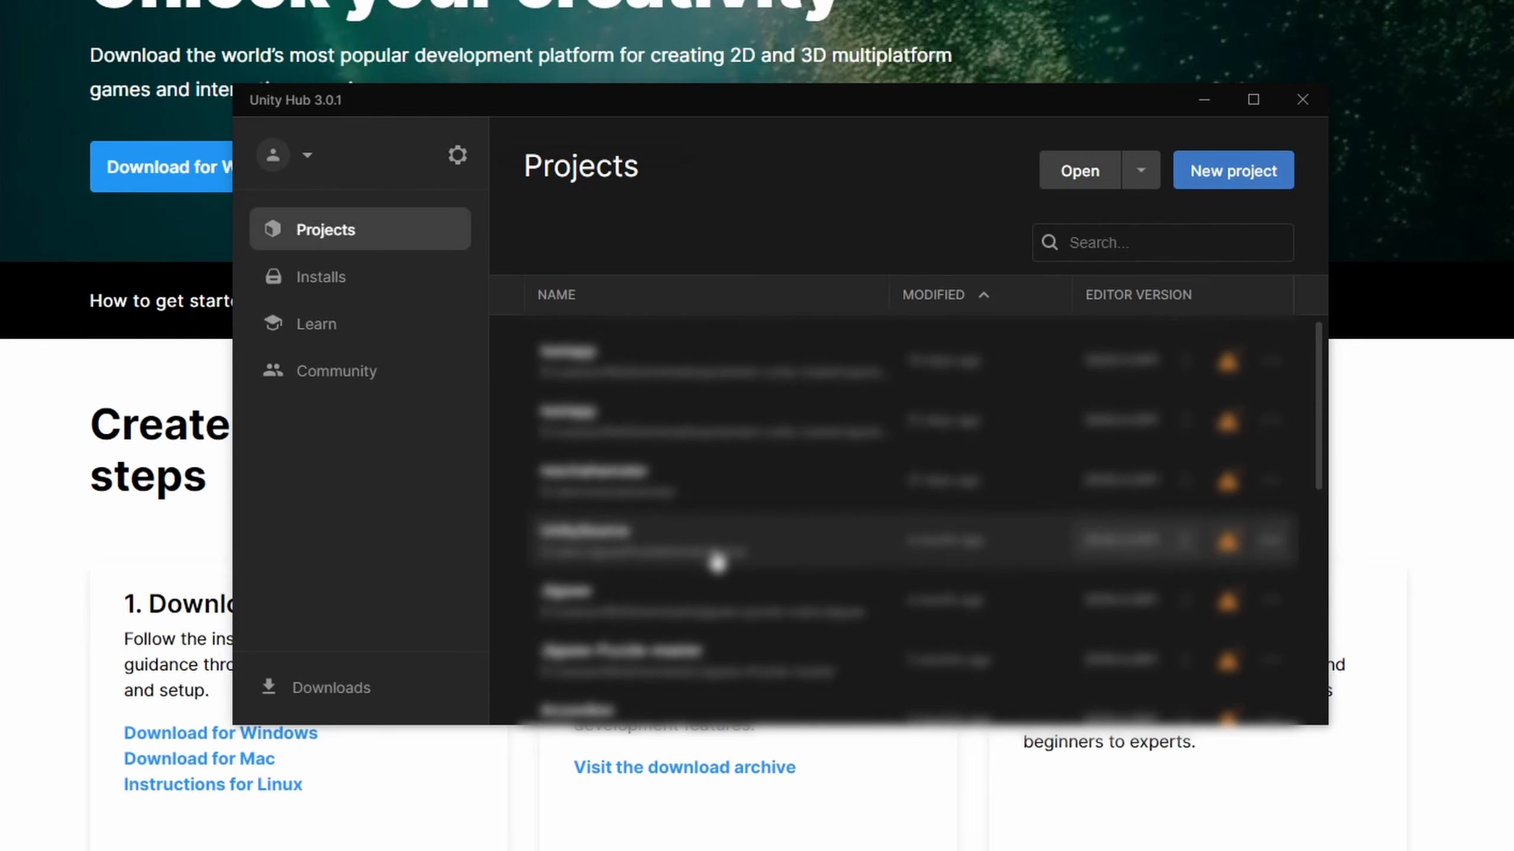
scroll(727, 591, "down", 8)
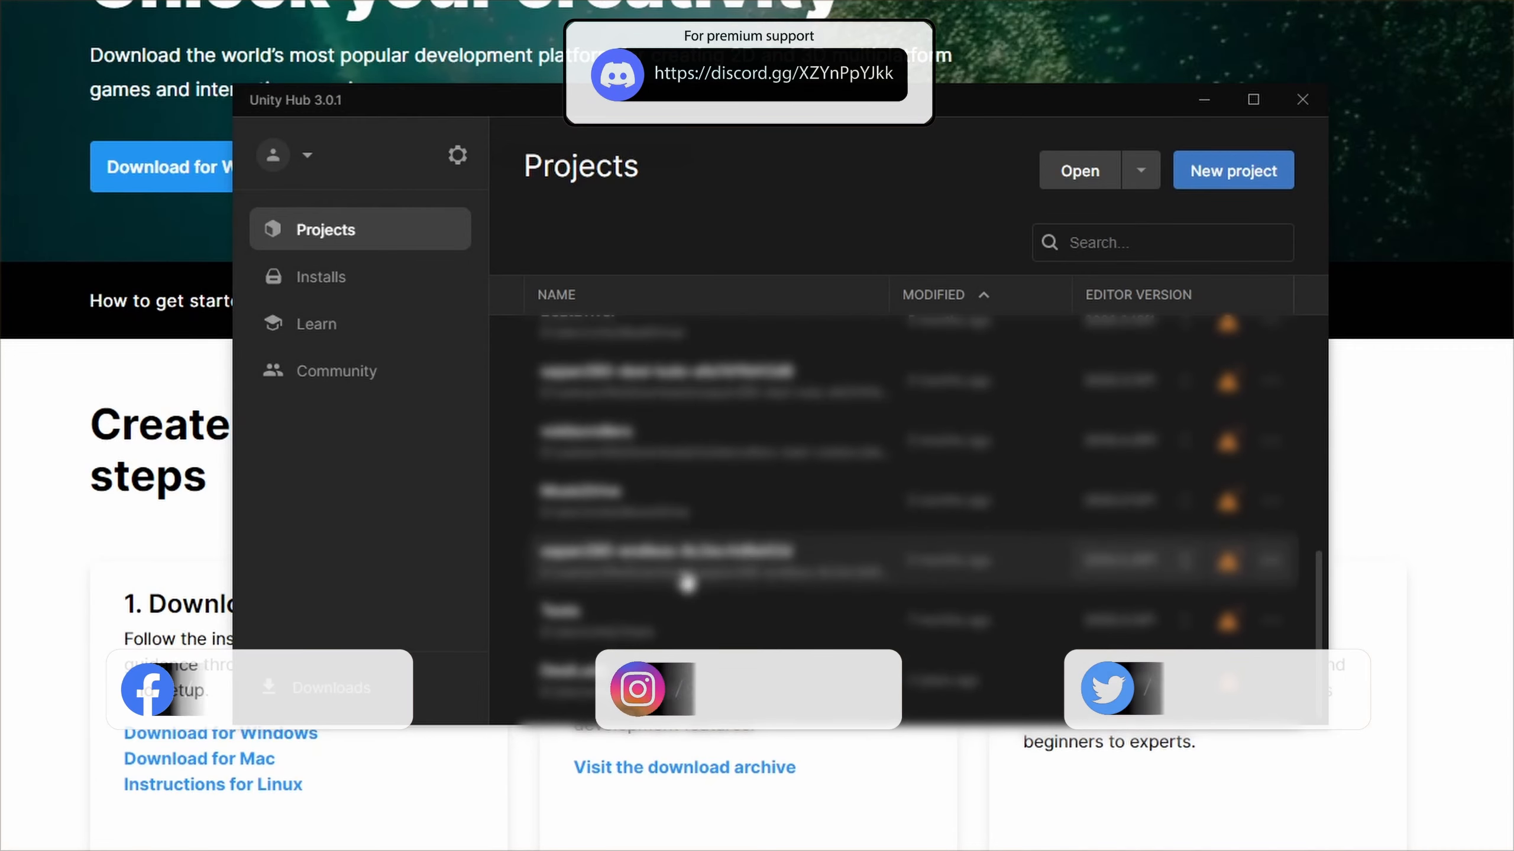
scroll(727, 592, "up", 5)
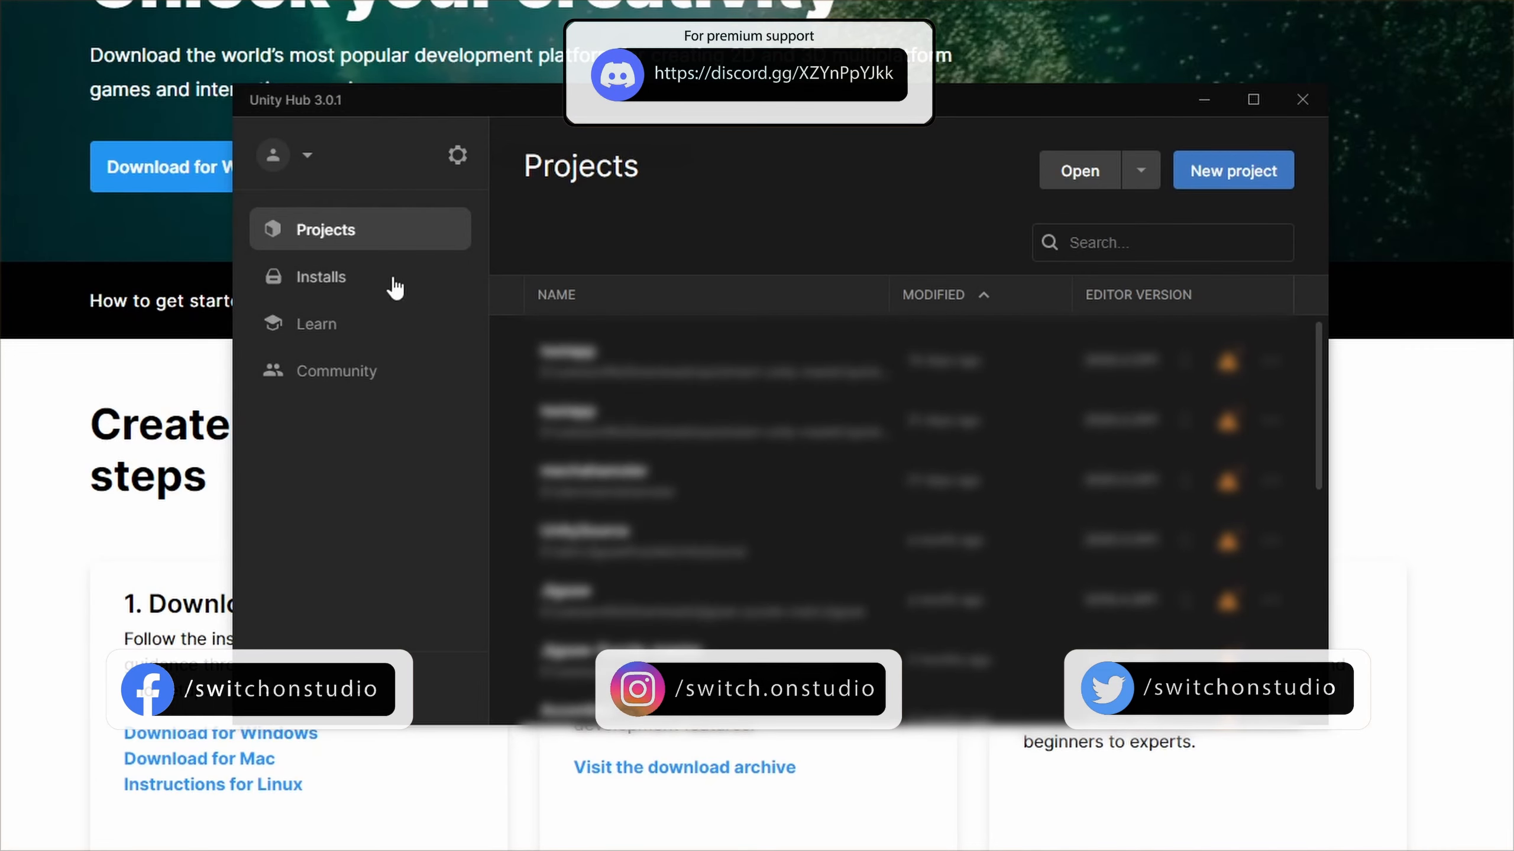
Step: Select Android Build Support with Android SDK & NDK Tools and OpenJDK as modules to add to the installed 2020.3.26f1 editor
left_click(441, 280)
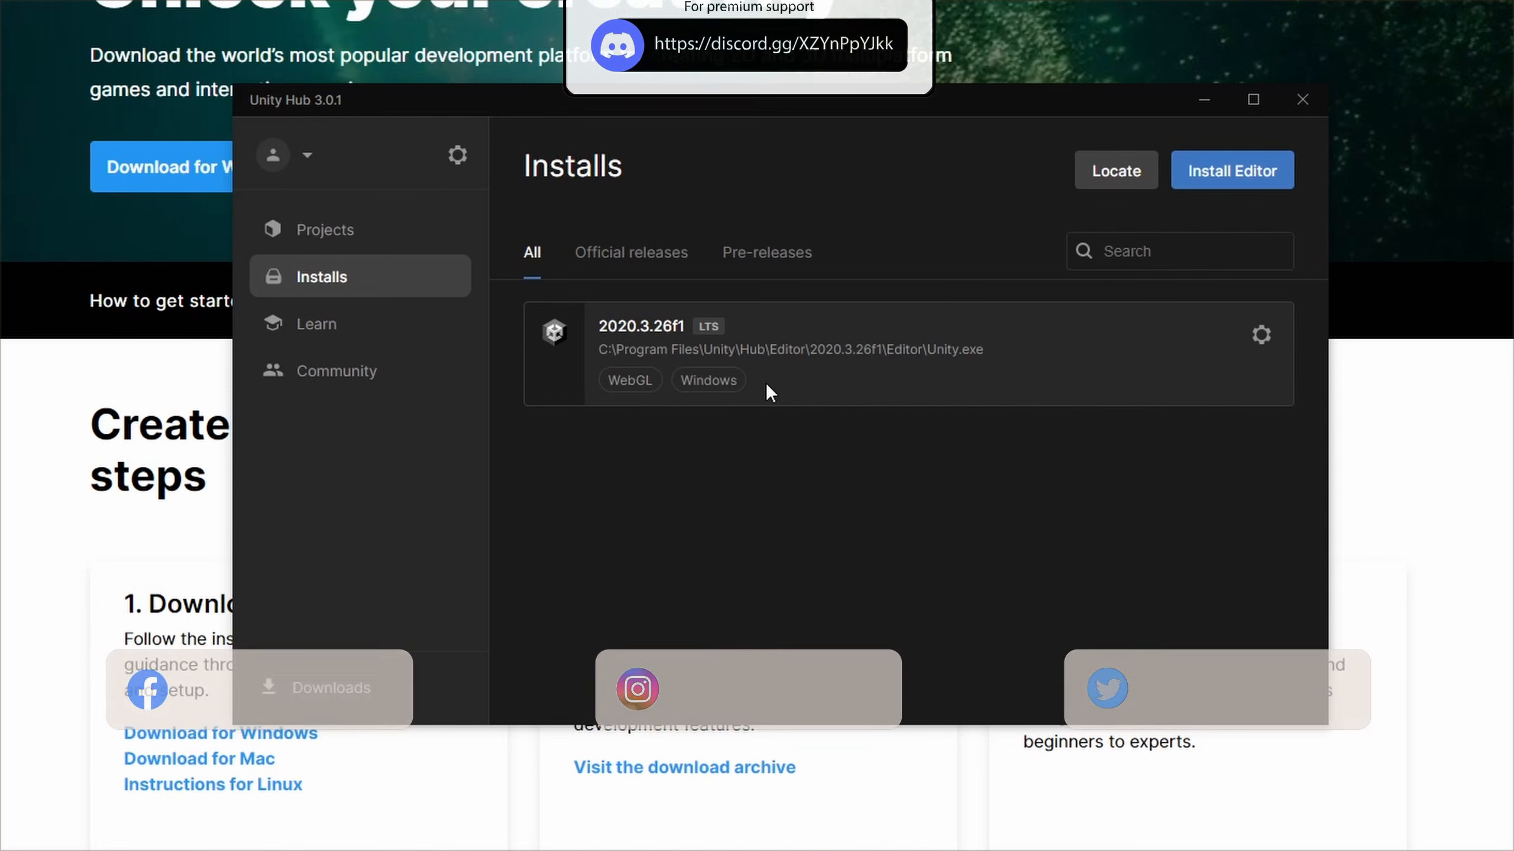
left_click(1260, 338)
left_click(1177, 361)
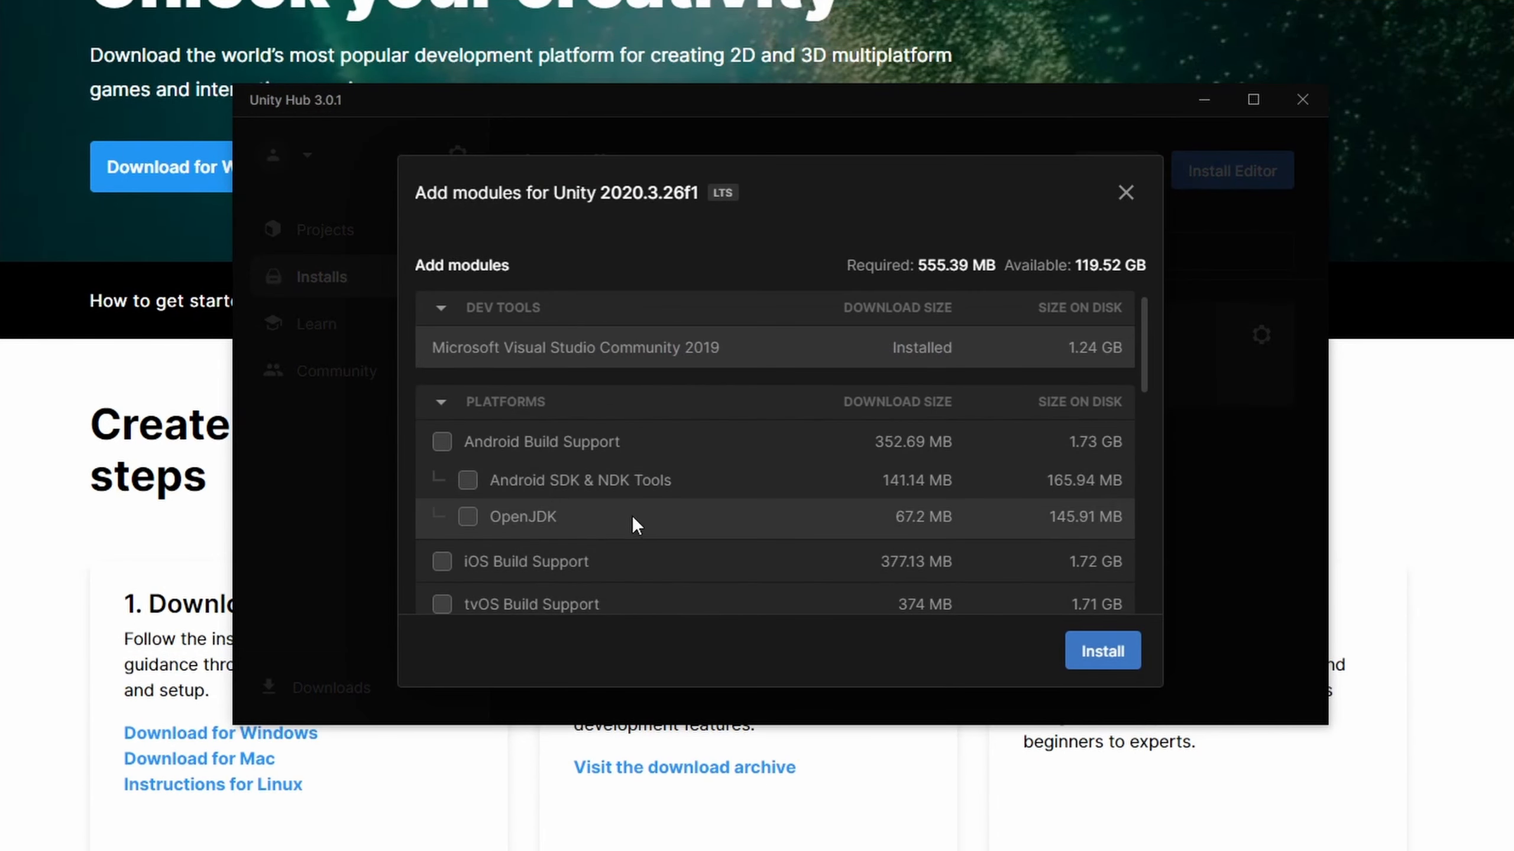
left_click(443, 444)
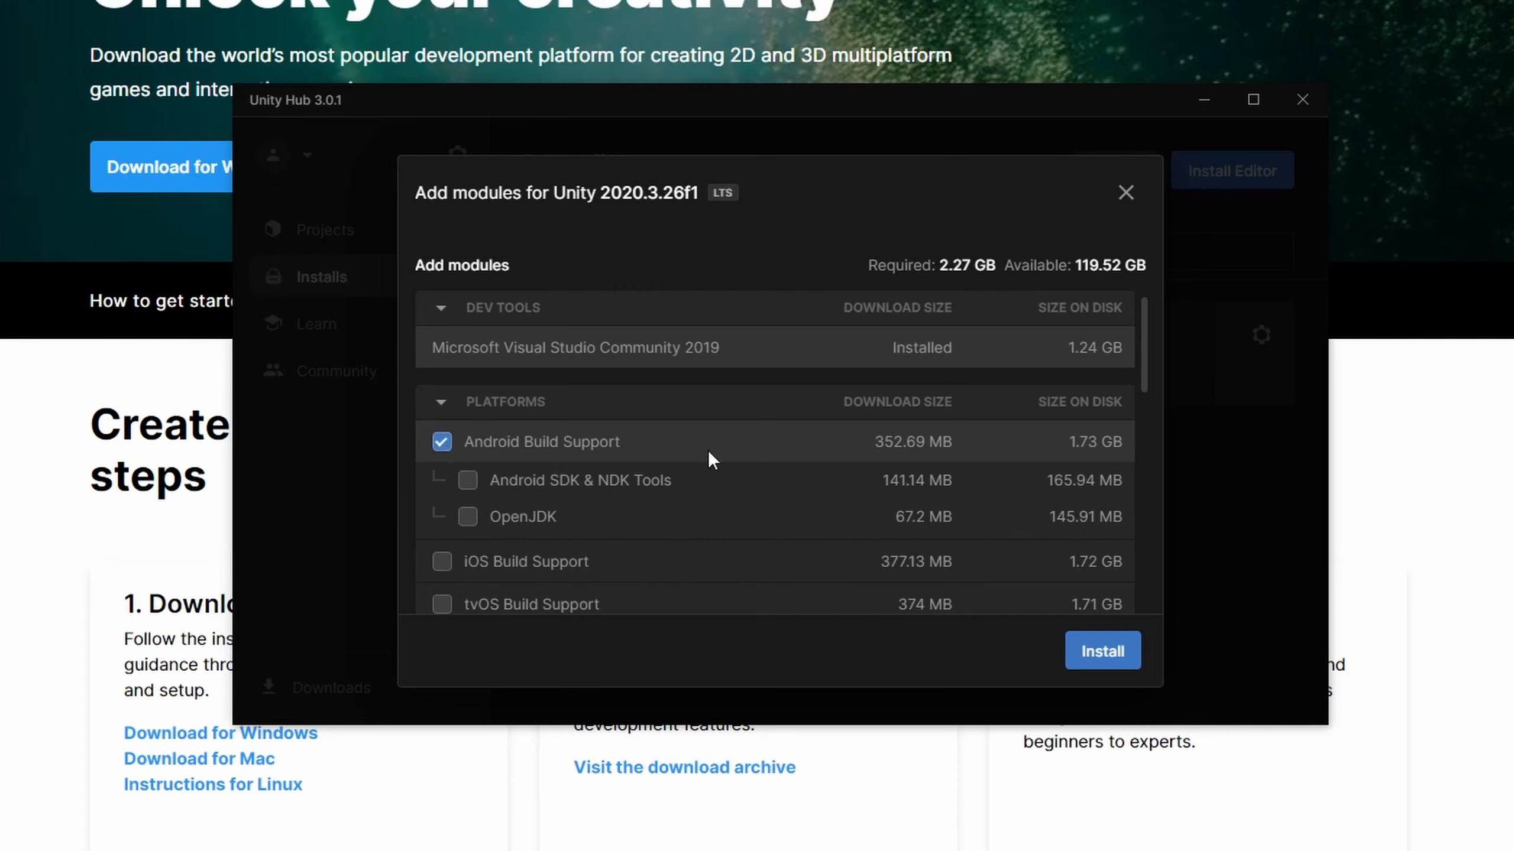
left_click(470, 482)
left_click(469, 516)
scroll(598, 574, "down", 3)
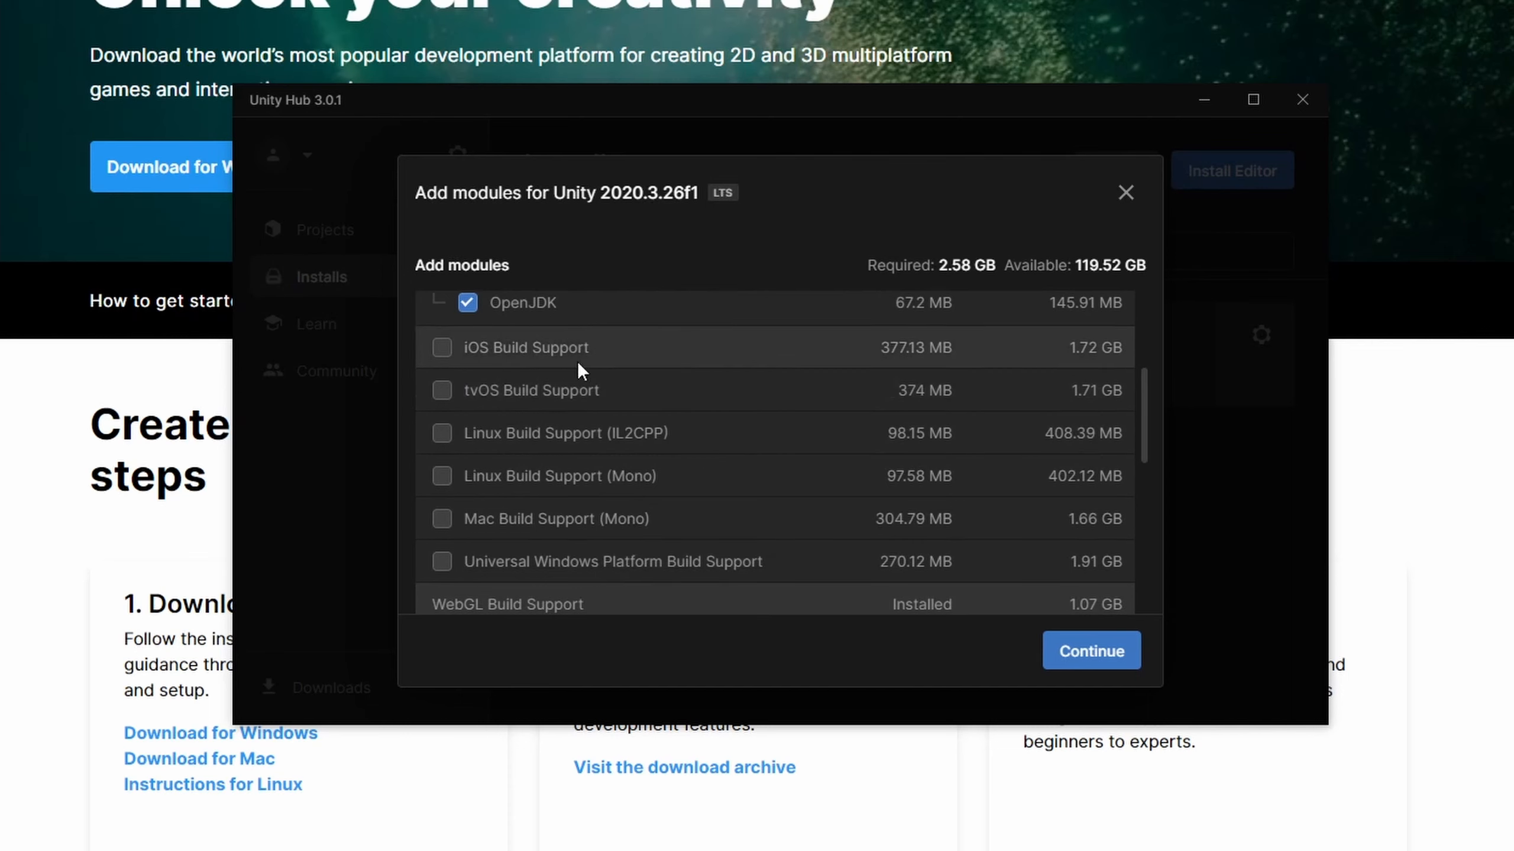
scroll(591, 362, "down", 5)
scroll(601, 367, "up", 8)
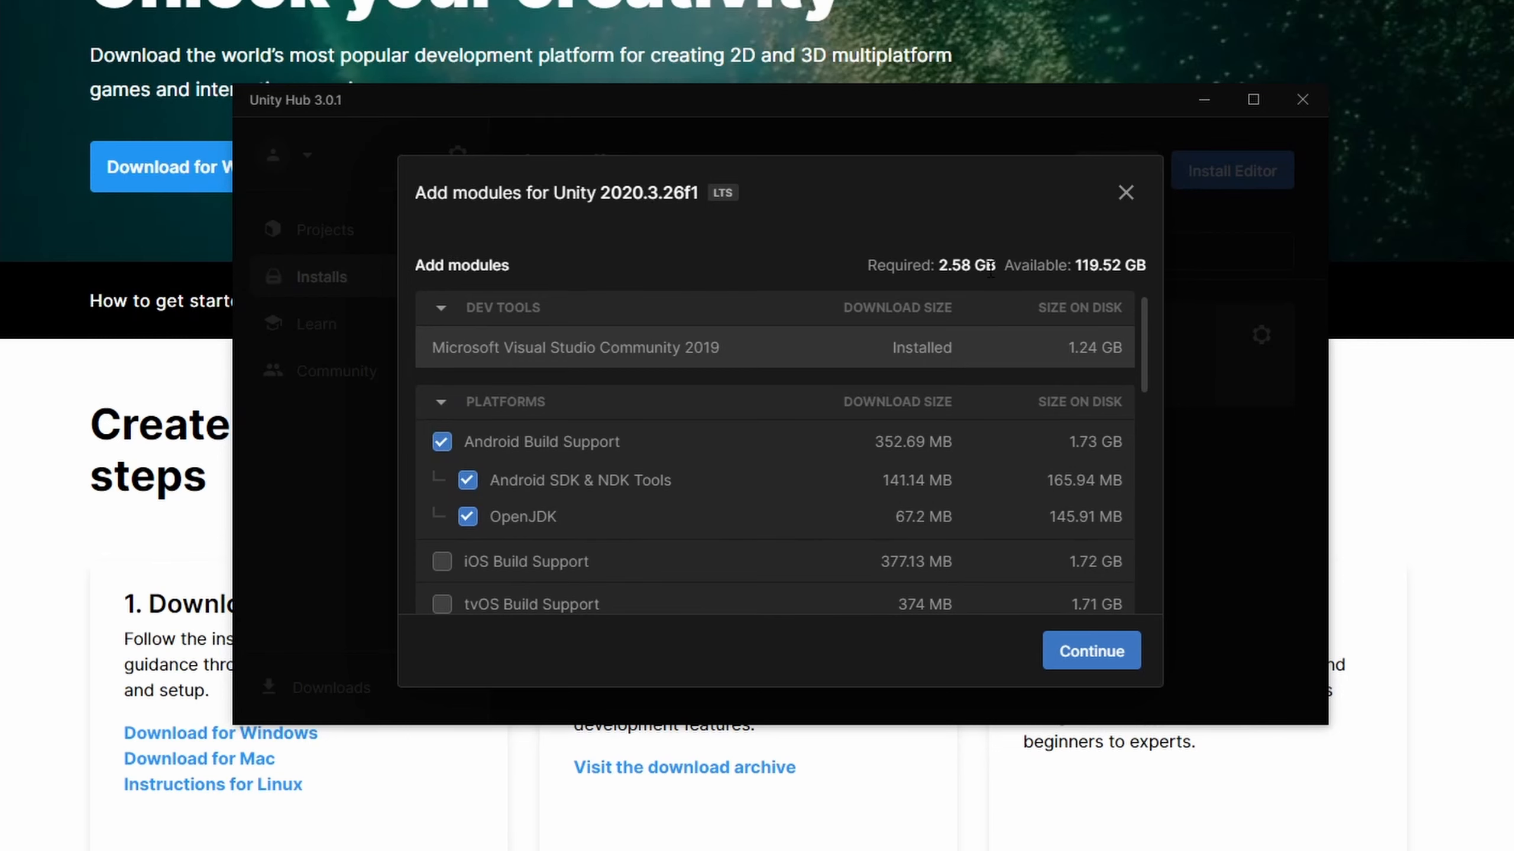
Step: Agree to the Android SDK and NDK license terms and install the selected modules
left_click(1086, 660)
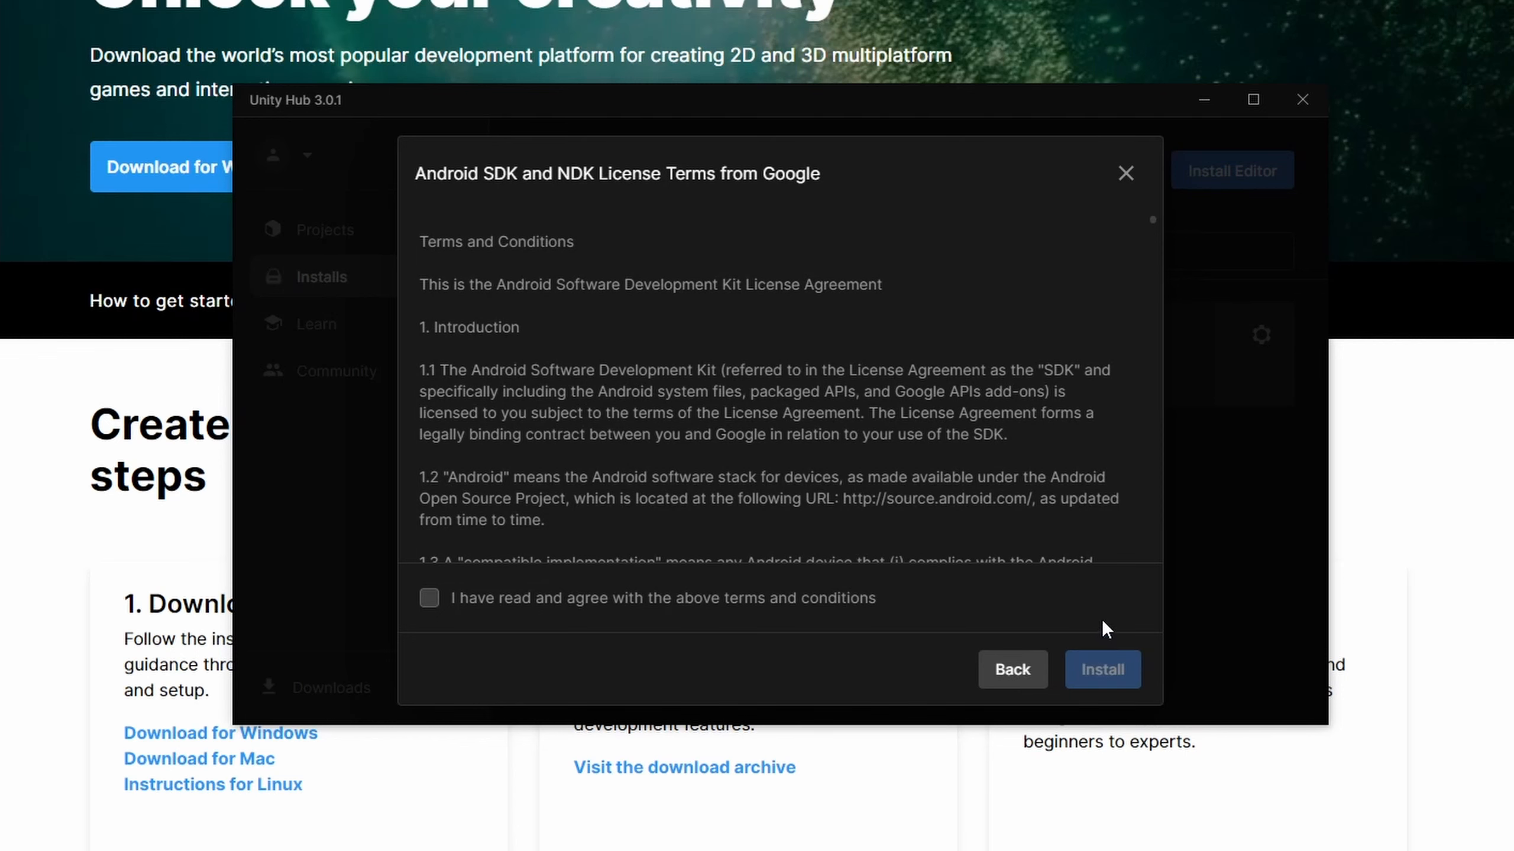
left_click(430, 601)
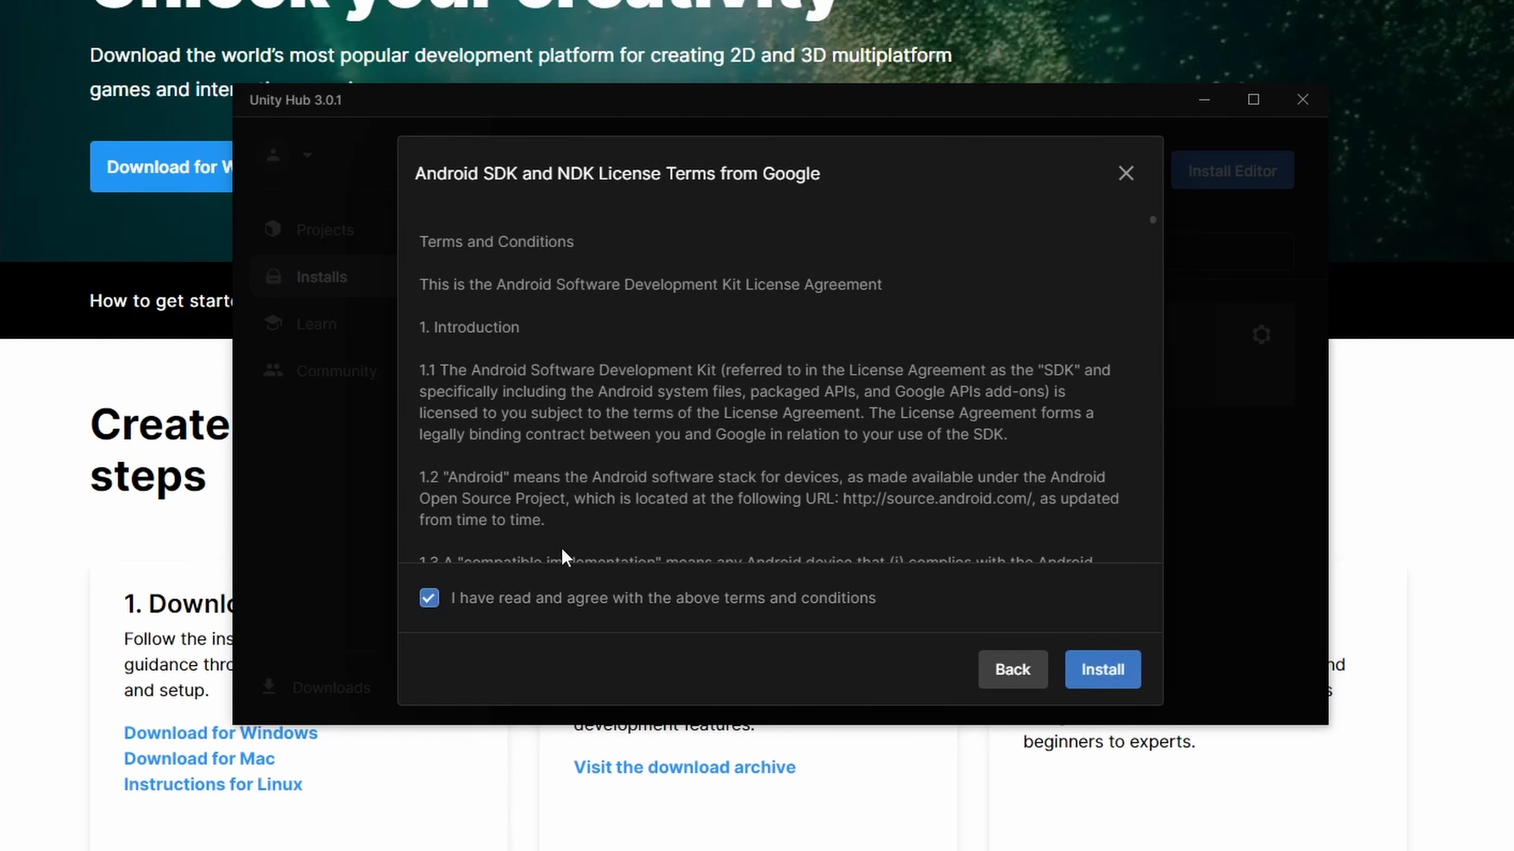
scroll(1058, 489, "down", 3)
left_click(1102, 669)
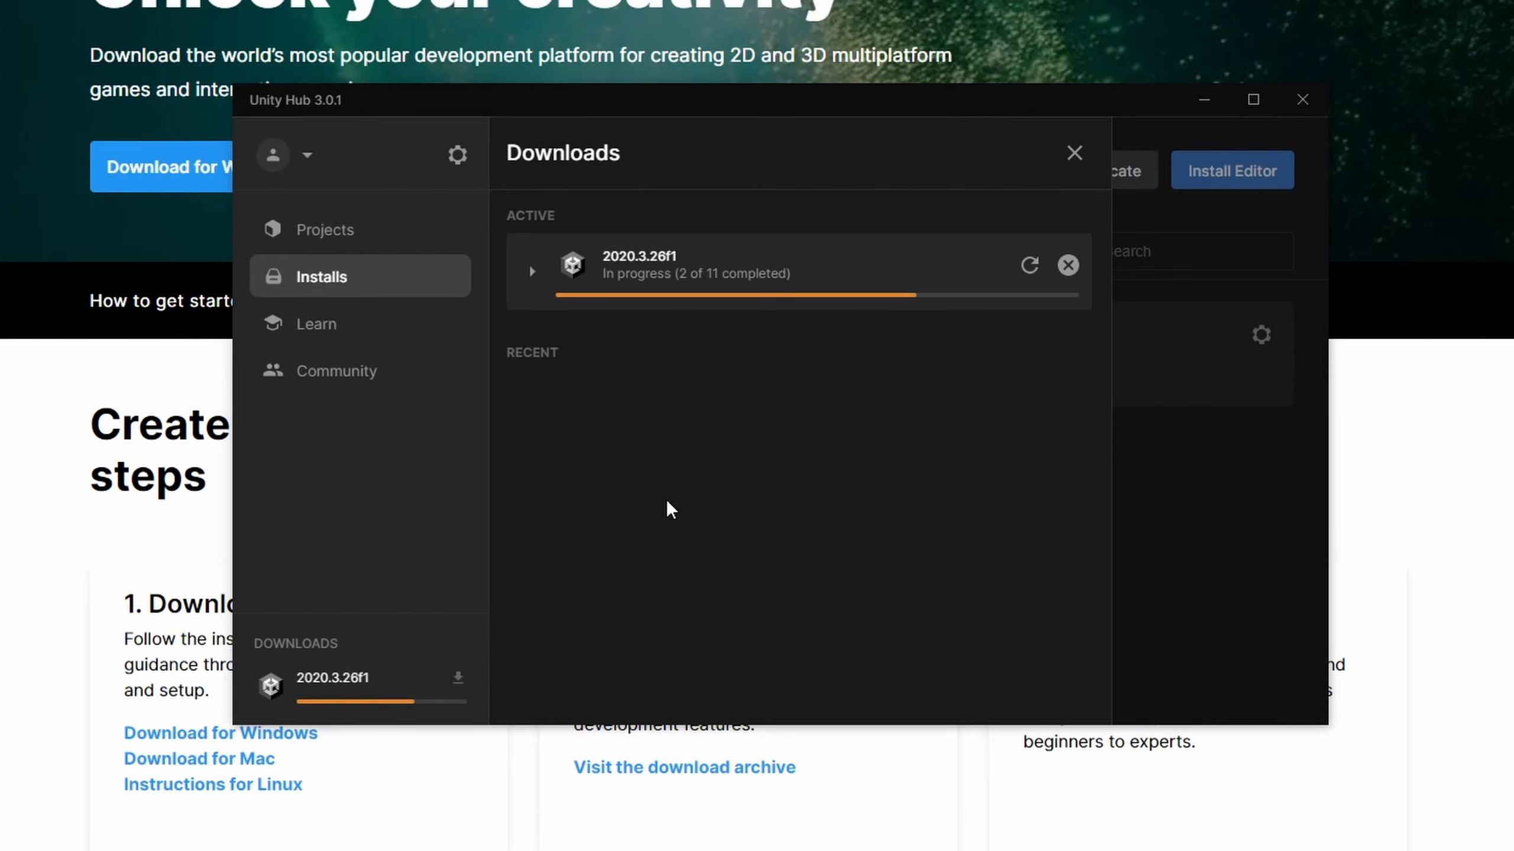
Step: Review the installation status of the Android modules and other editor components, and return to the list of installed editors
left_click(531, 271)
scroll(796, 560, "down", 2)
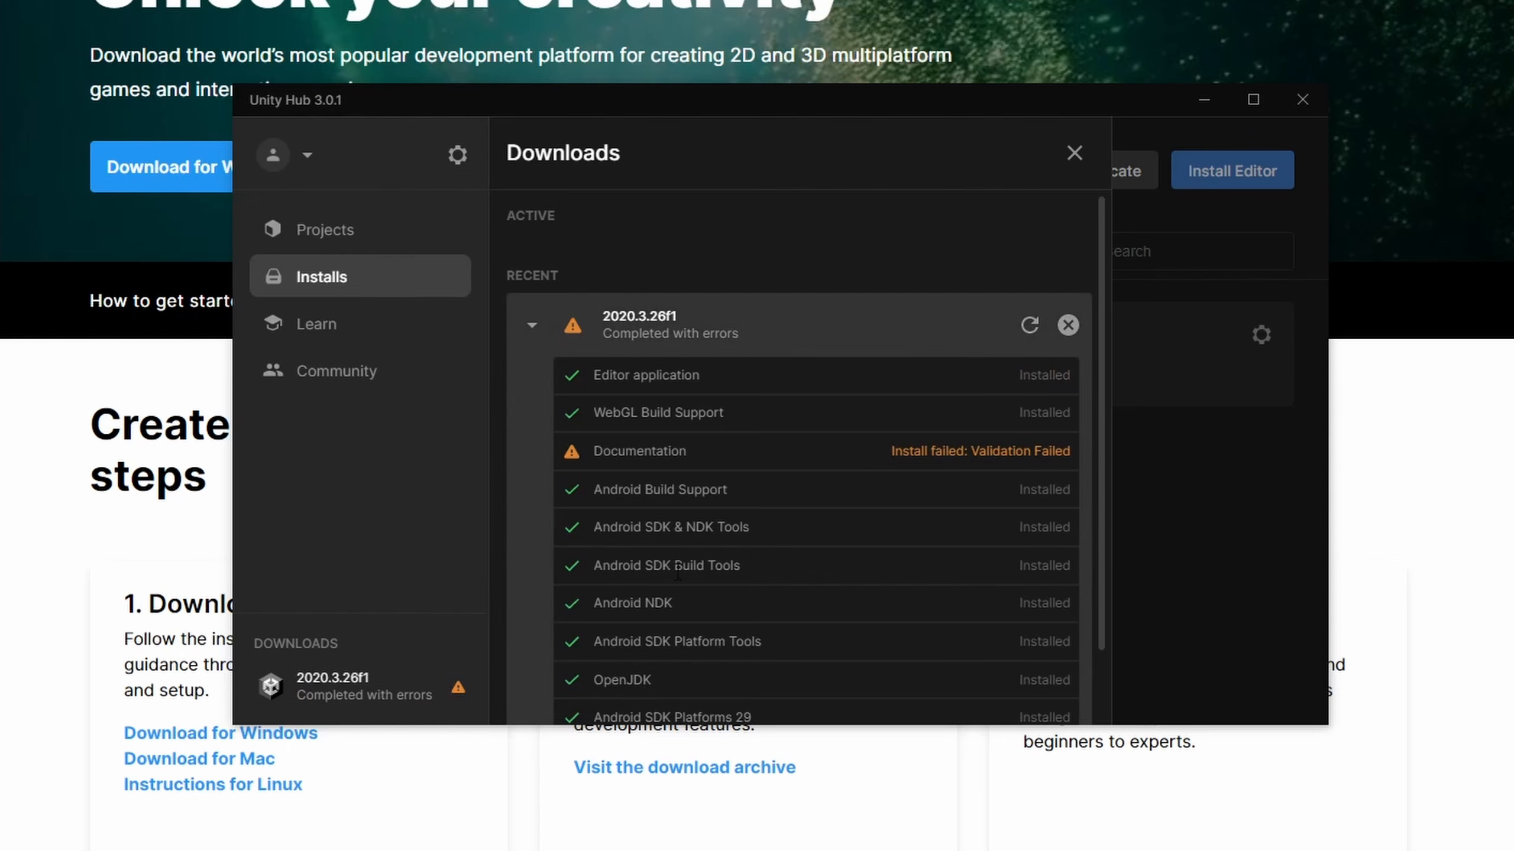
scroll(678, 573, "down", 2)
scroll(703, 504, "up", 2)
left_click(532, 325)
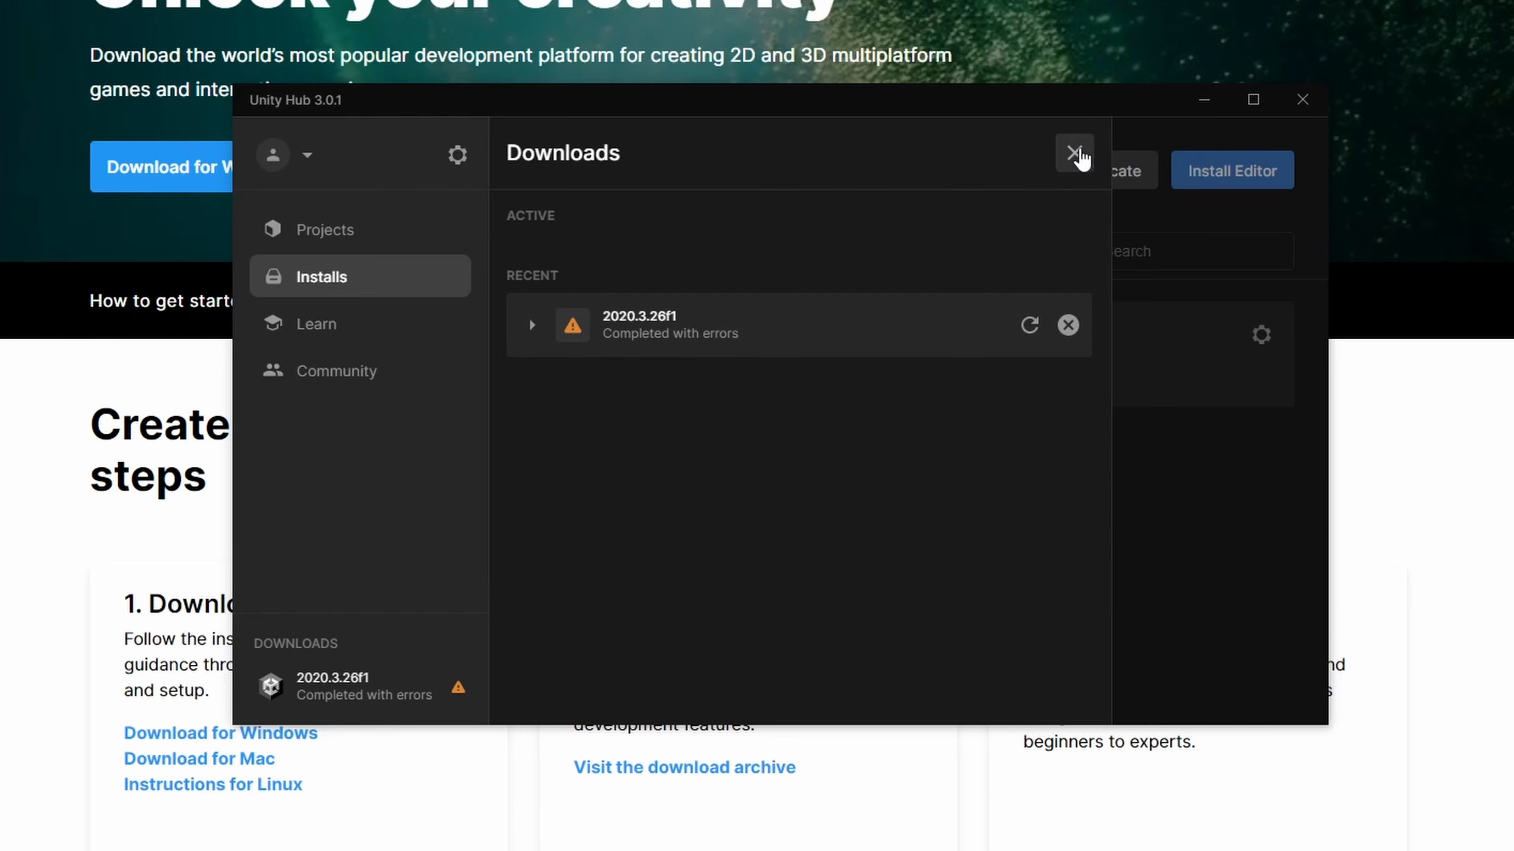
left_click(1076, 154)
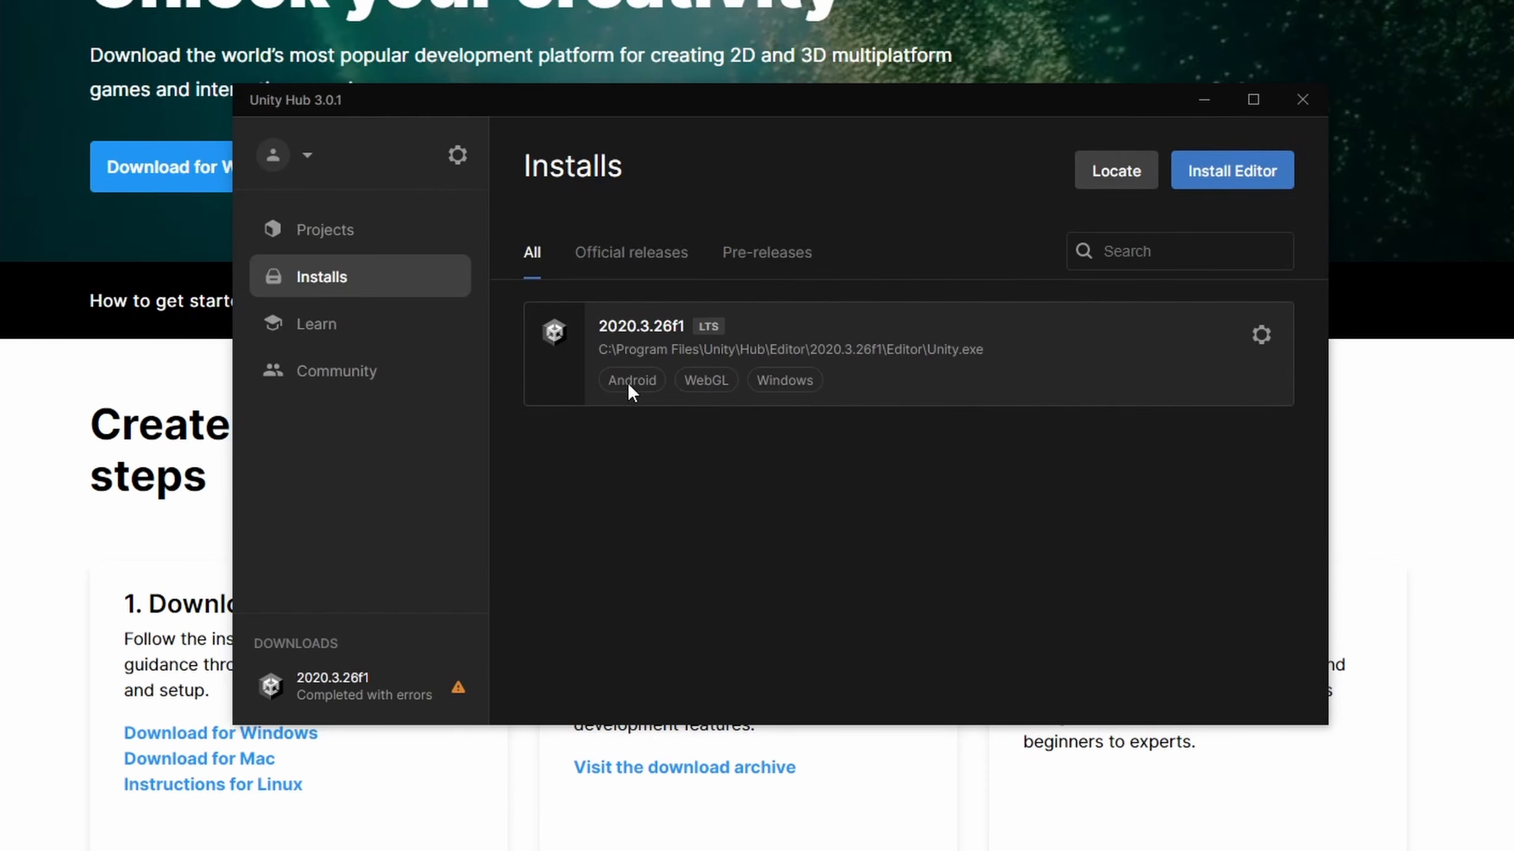